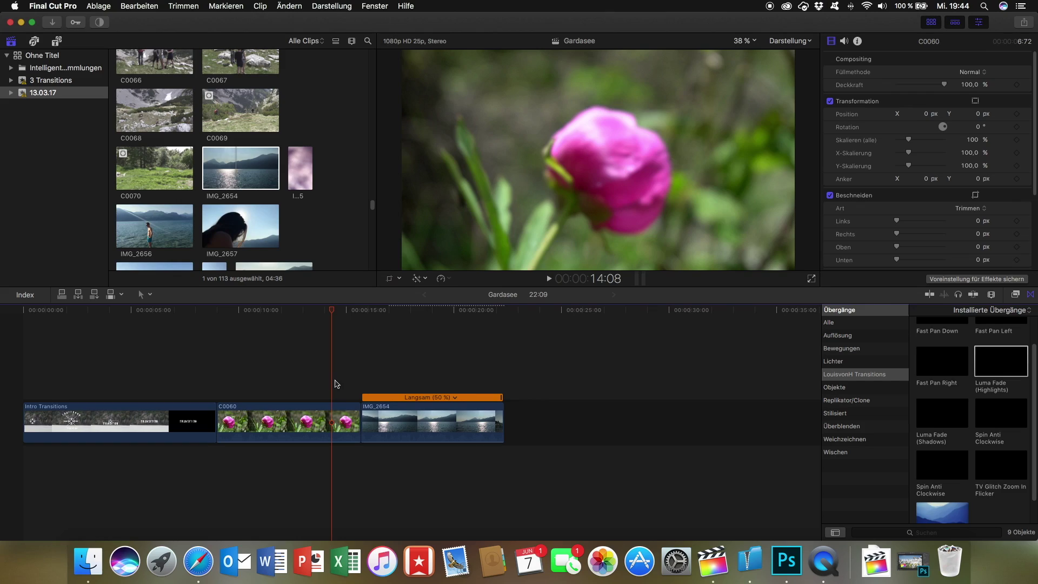
Preview Luma Fade (Shadows) and drop it on the edit between C0060 and IMG_2654
drag(333, 314, 252, 336)
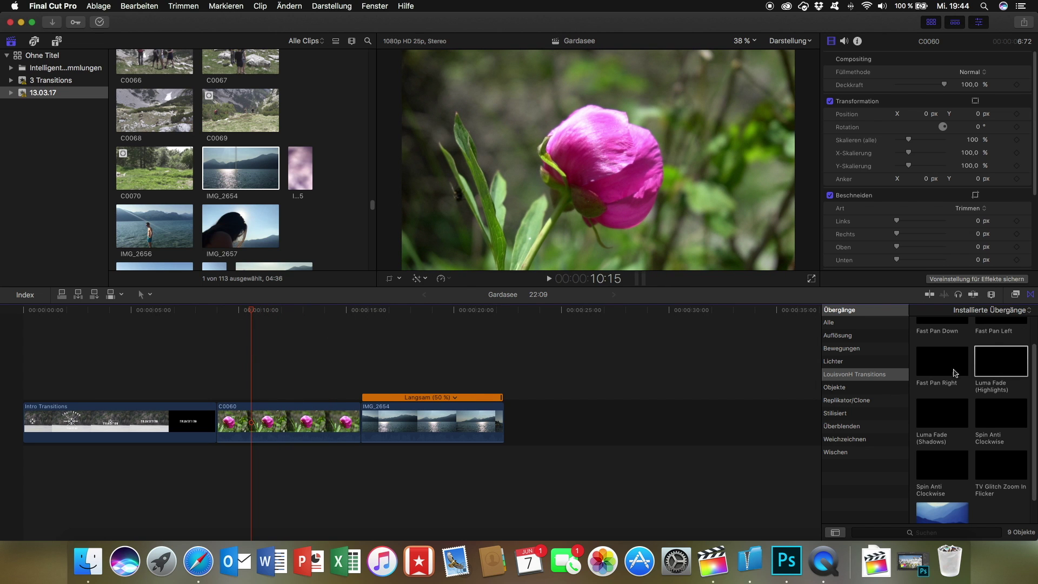
click(946, 419)
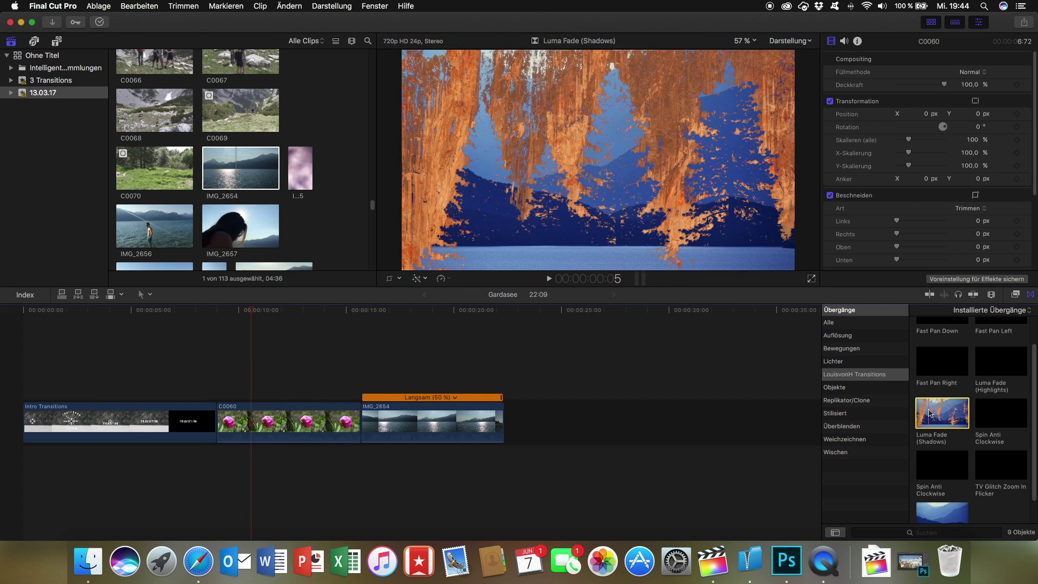
drag(943, 409, 372, 424)
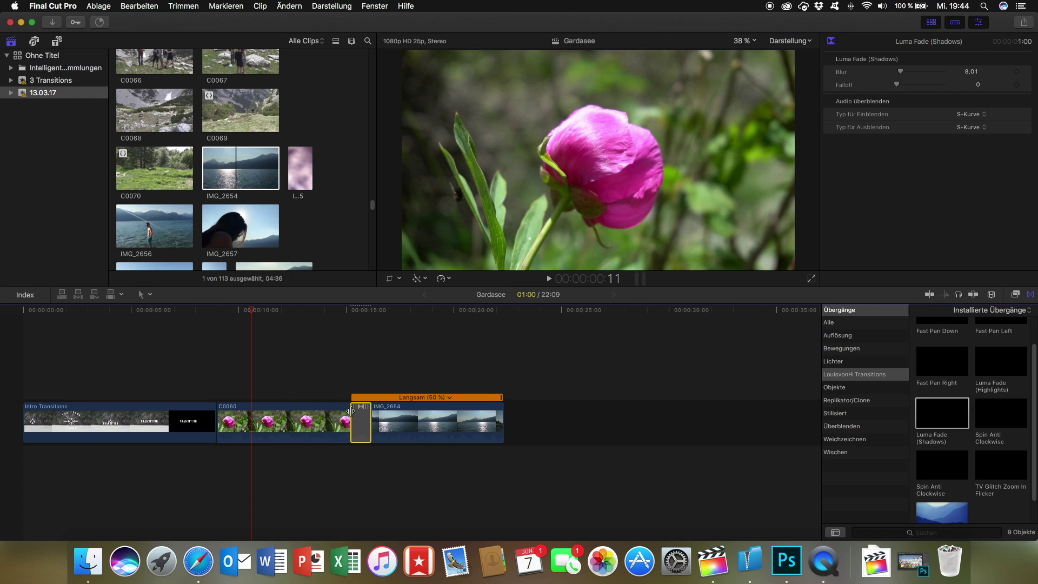
Widen the Luma Fade (Shadows) transition to about two seconds and scrub through it
drag(354, 410, 337, 412)
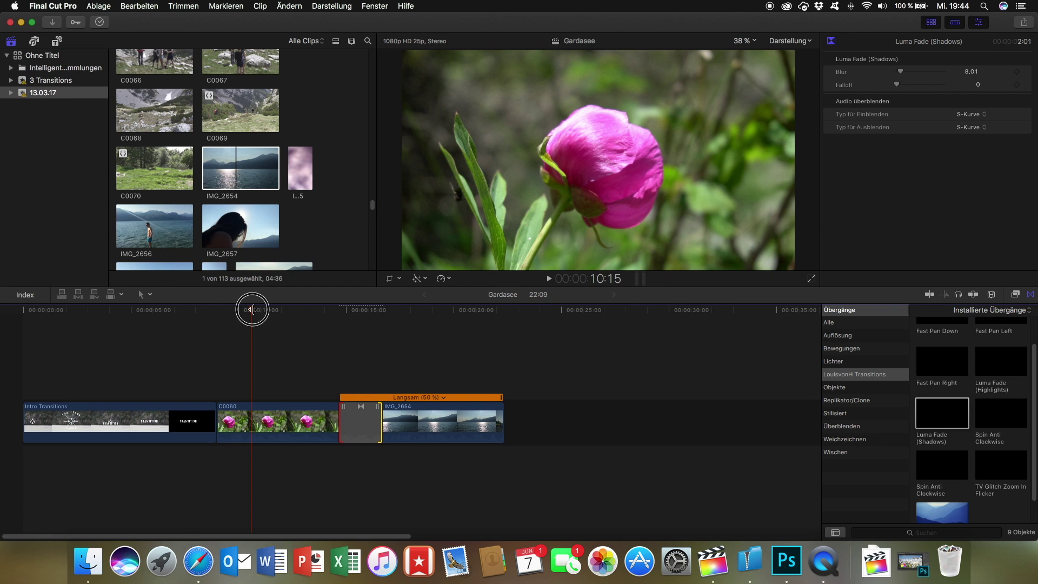
drag(251, 309, 319, 309)
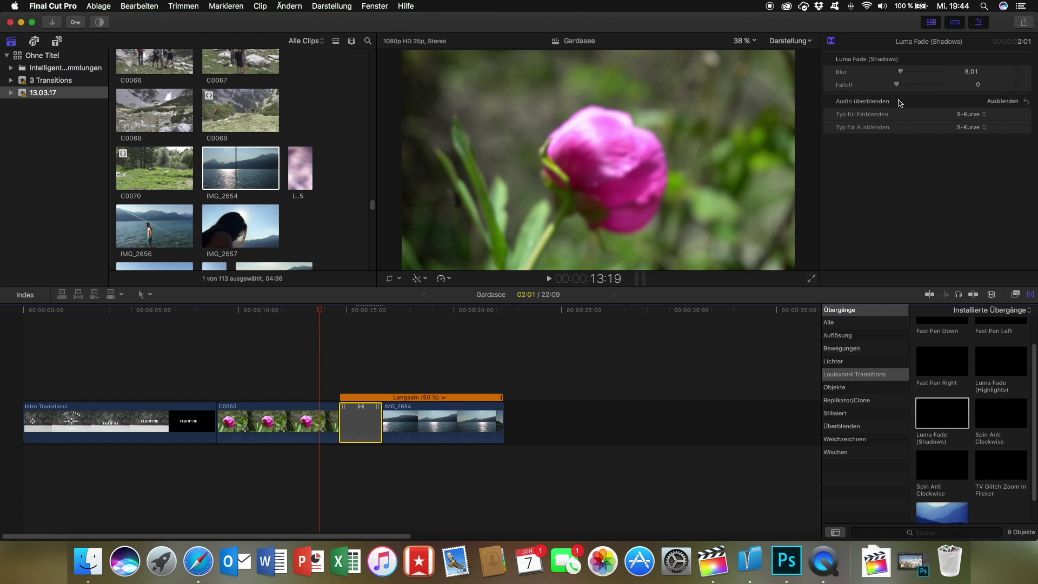
Lower the transition's Blur down to zero, checking the frames before the transition
drag(902, 74, 970, 73)
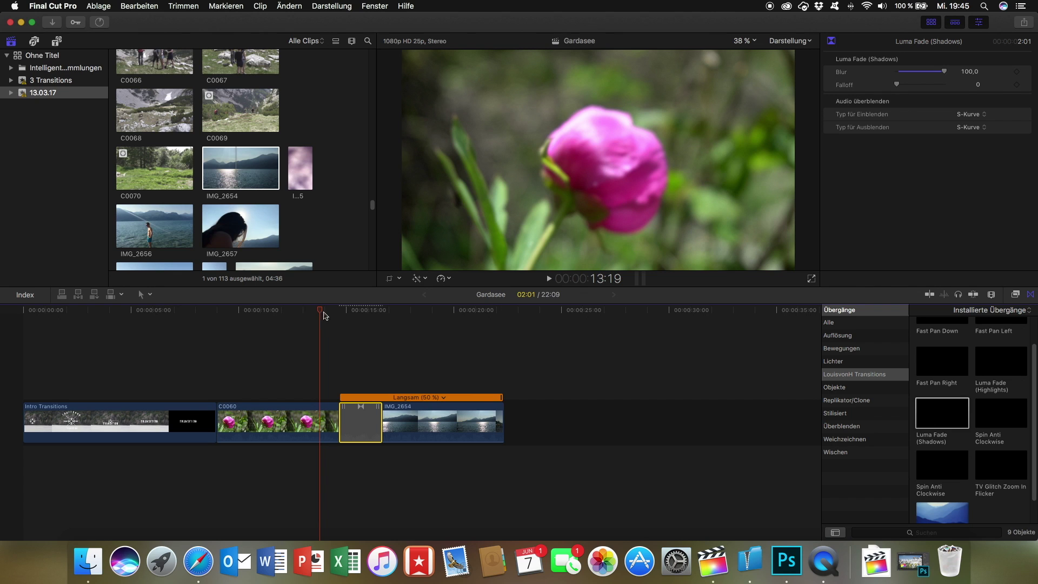
click(312, 313)
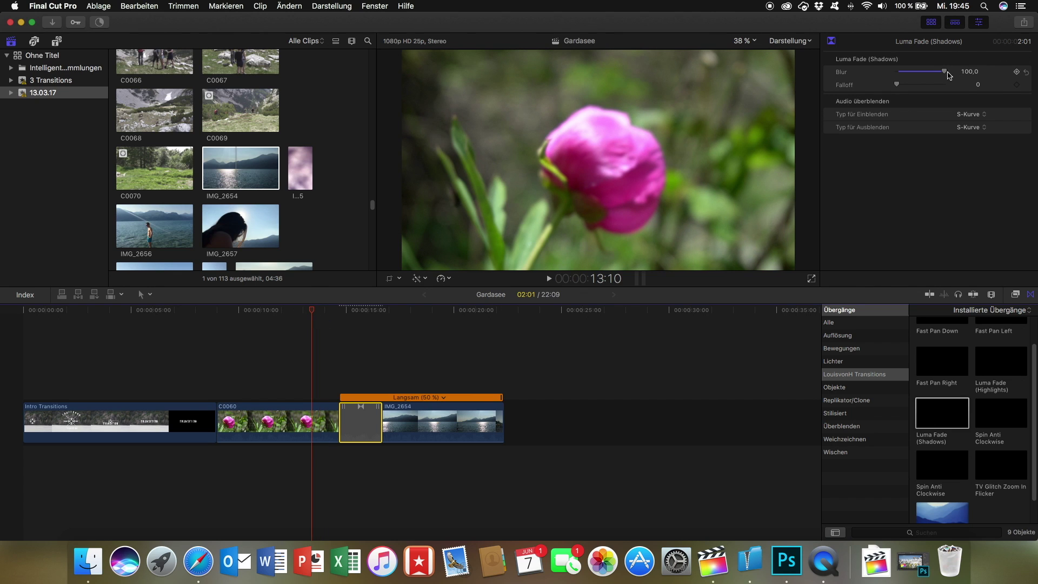
drag(948, 72, 881, 76)
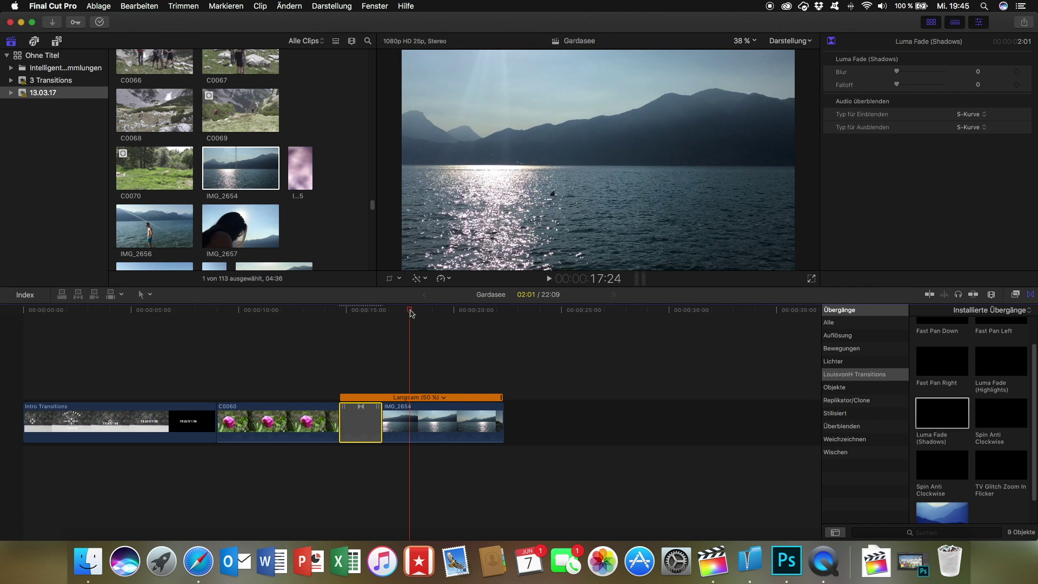
drag(411, 313, 317, 313)
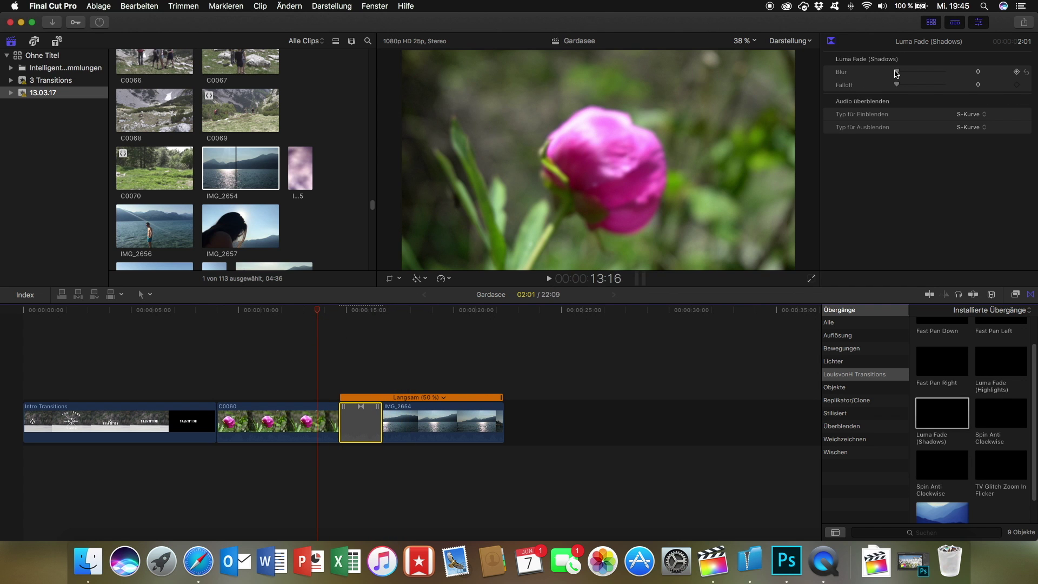
Raise the Blur to around half and play back the fade from the flower clip
drag(906, 75, 921, 76)
click(552, 280)
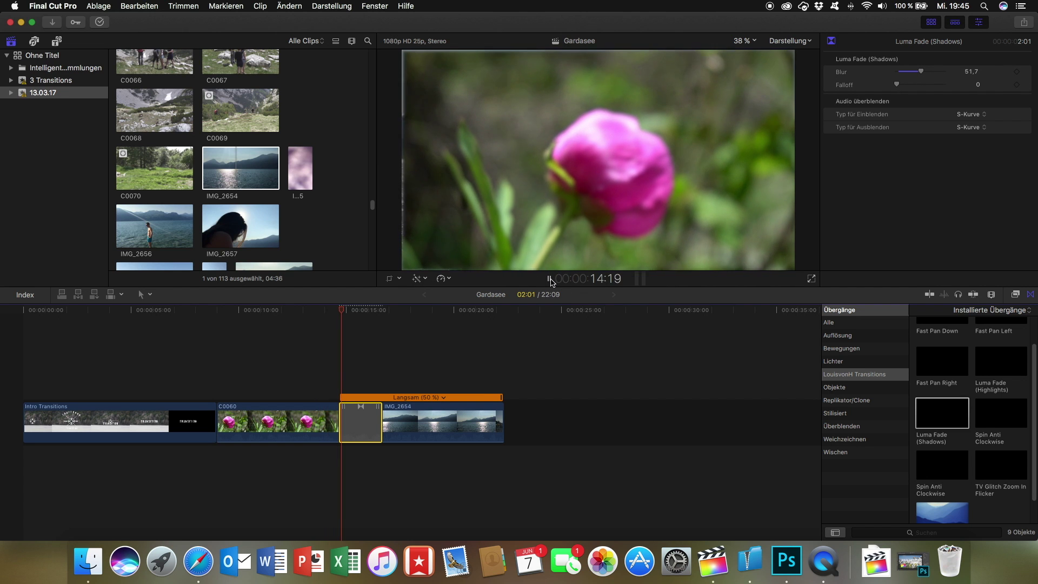
click(551, 279)
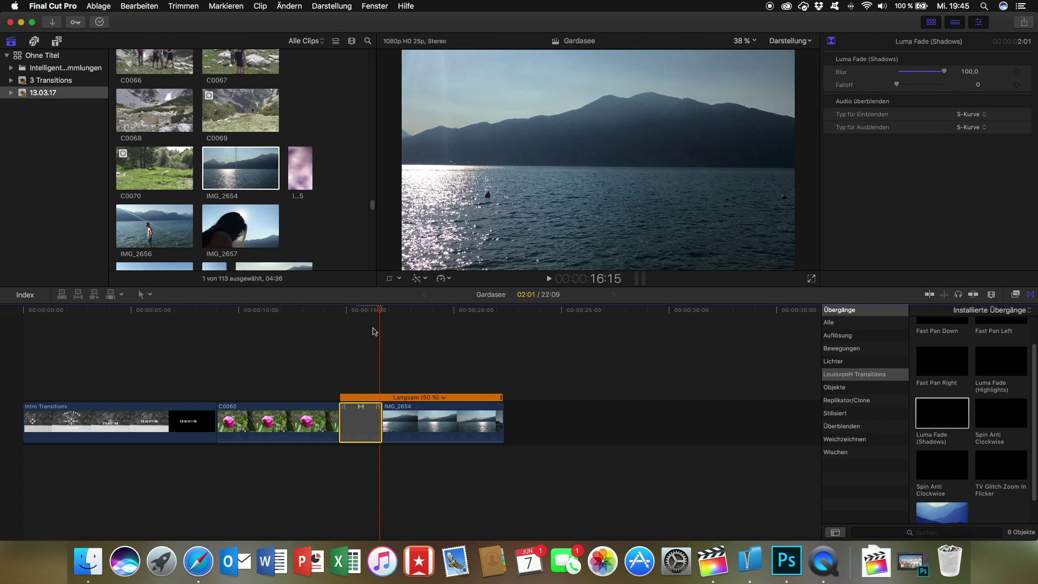
drag(383, 311, 324, 310)
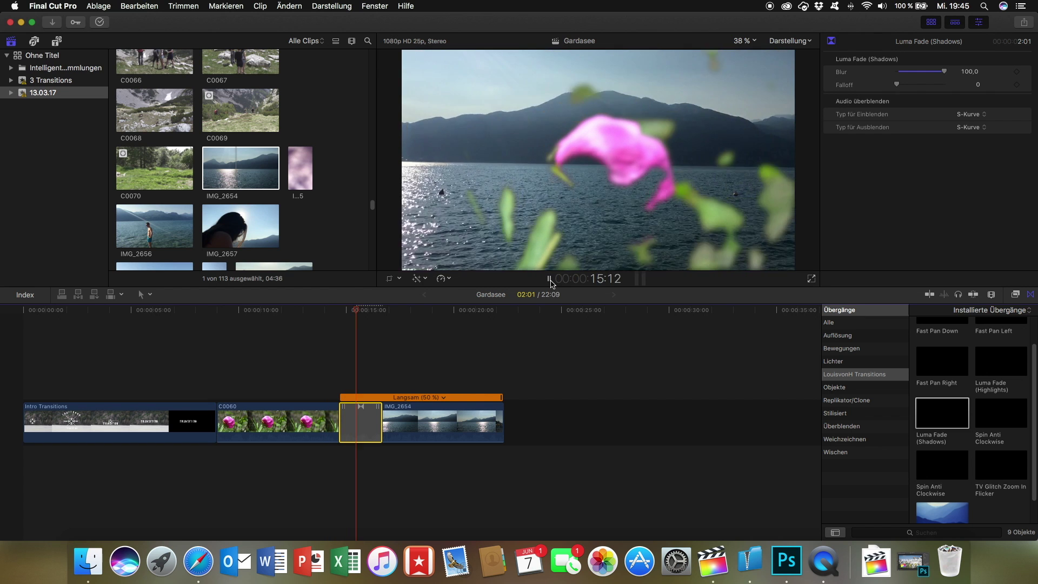
click(550, 280)
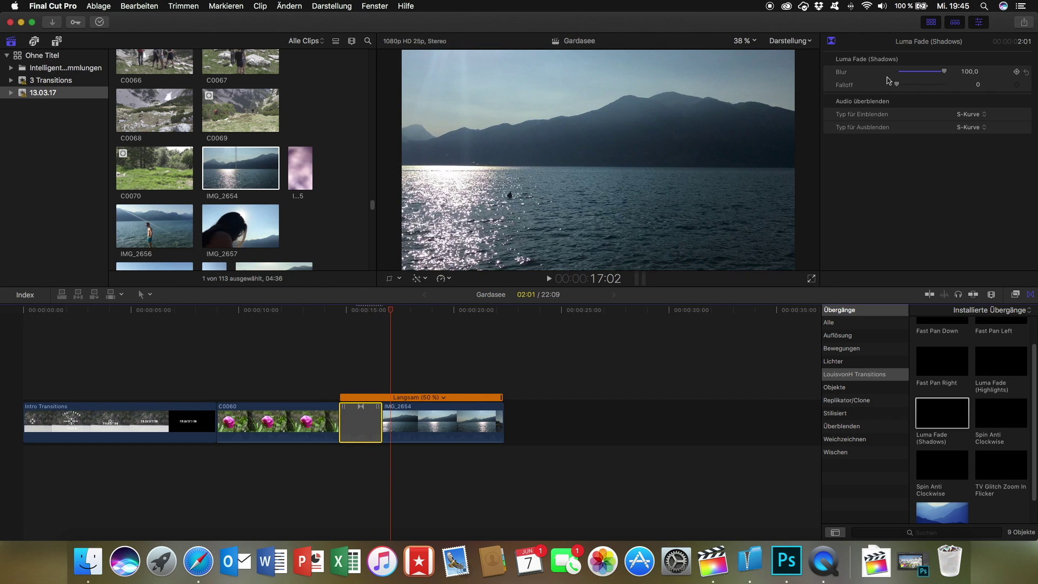
Reduce the transition's Blur to about 20.77 and play the fade from the flower clip
drag(914, 76, 903, 82)
click(311, 369)
click(545, 280)
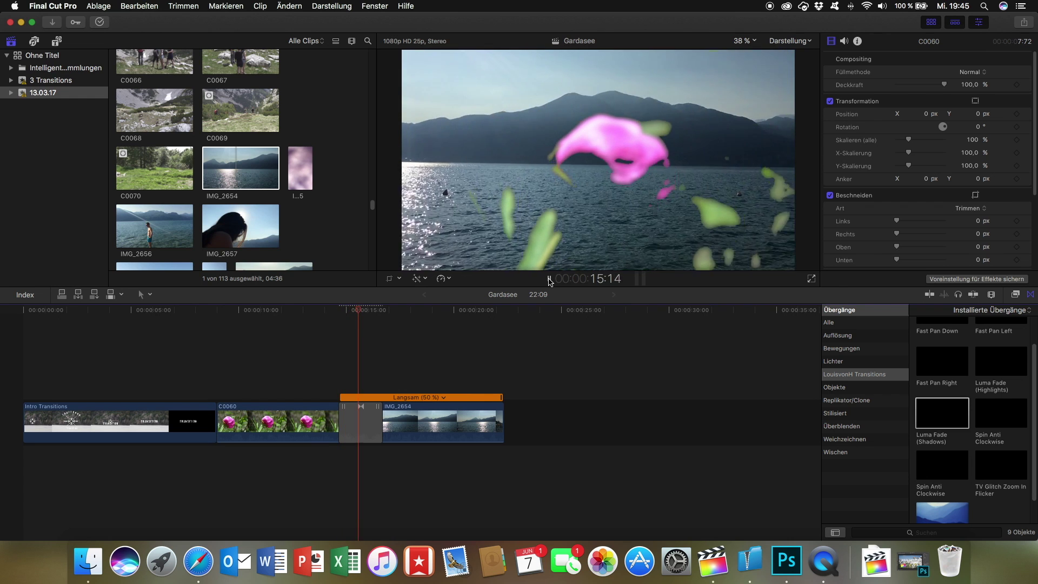
click(549, 279)
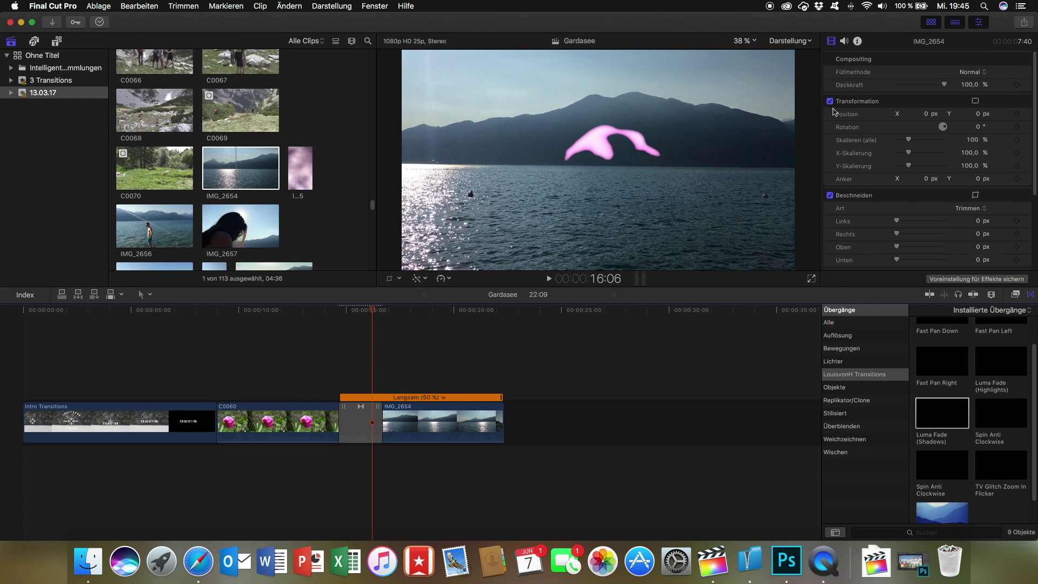
Set the transition's Falloff to 100 and play through into the lake clip
click(361, 419)
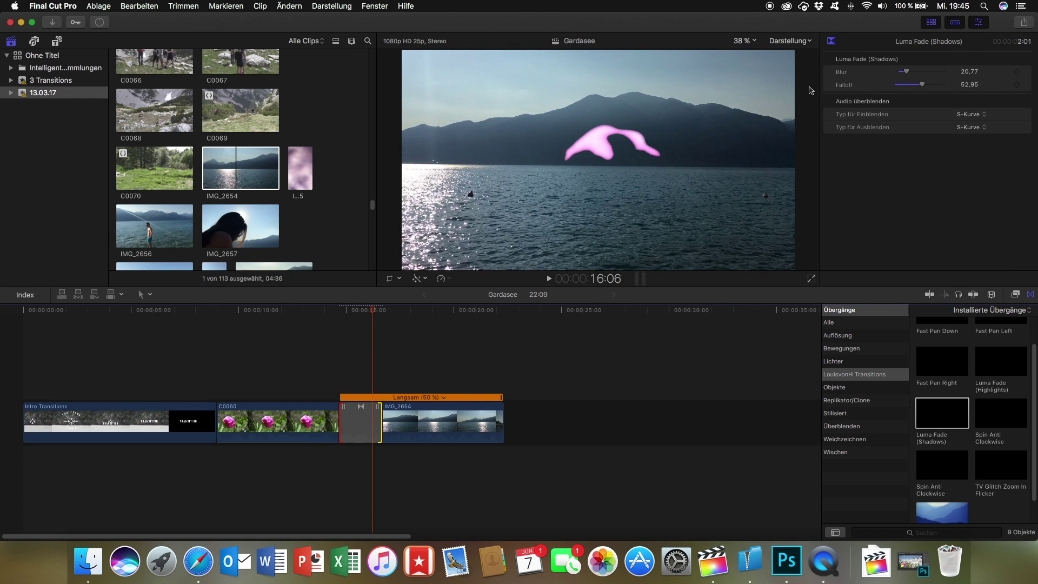
drag(934, 85, 934, 88)
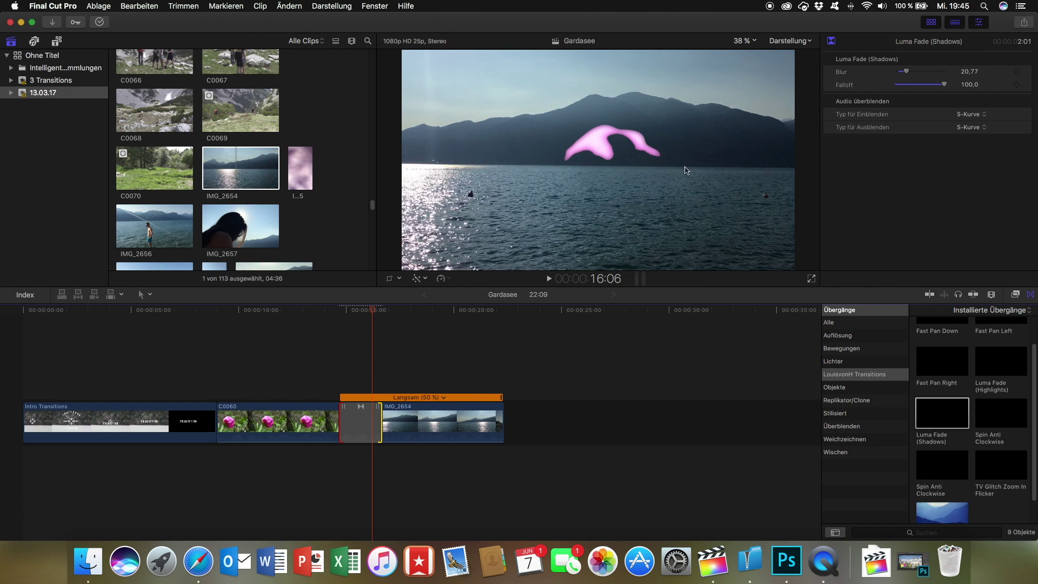
click(317, 375)
click(550, 280)
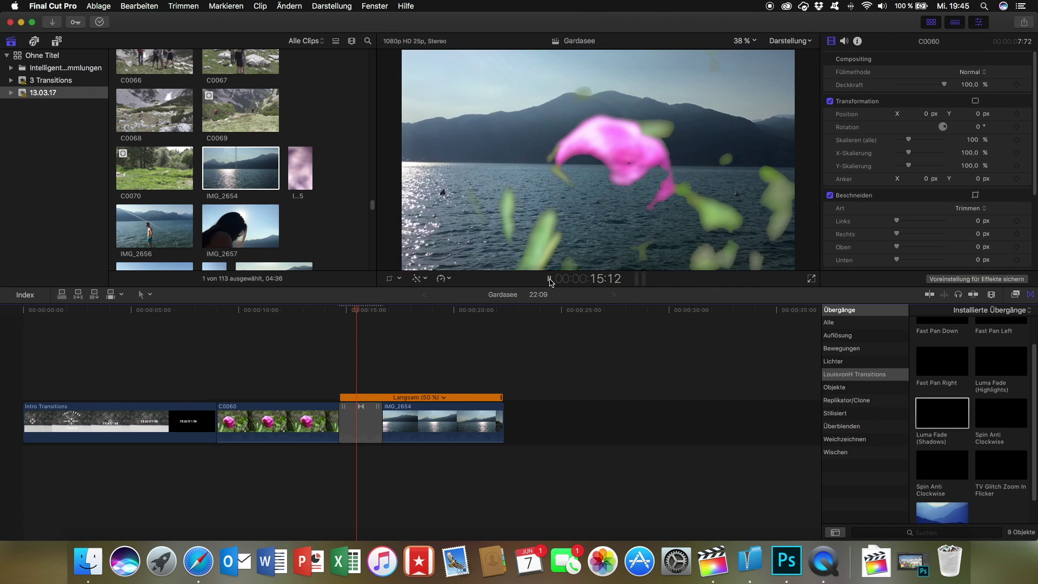
click(549, 279)
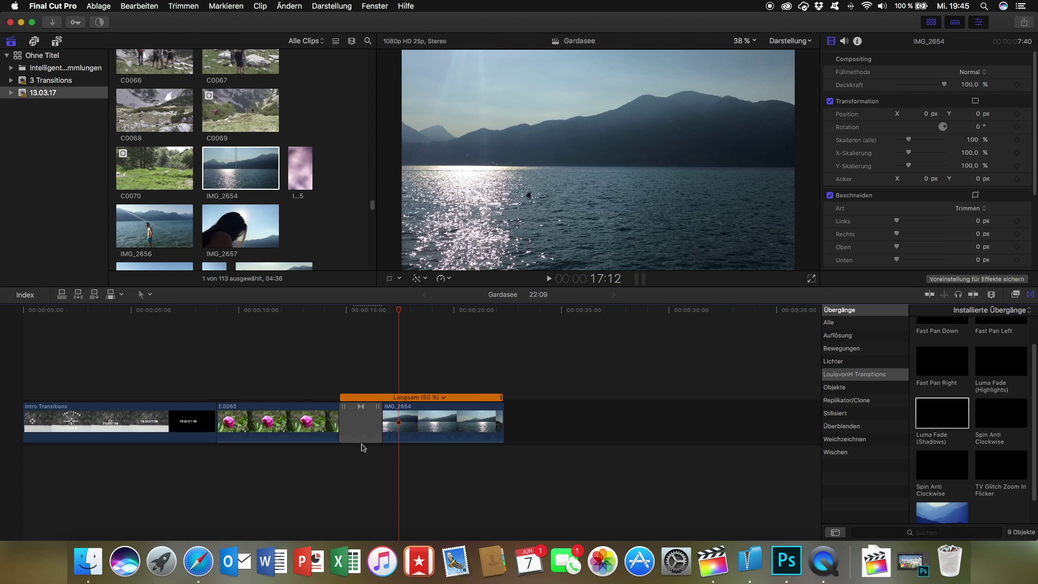
In Finder, navigate to Filme > Motion Templates > Transitions
click(95, 558)
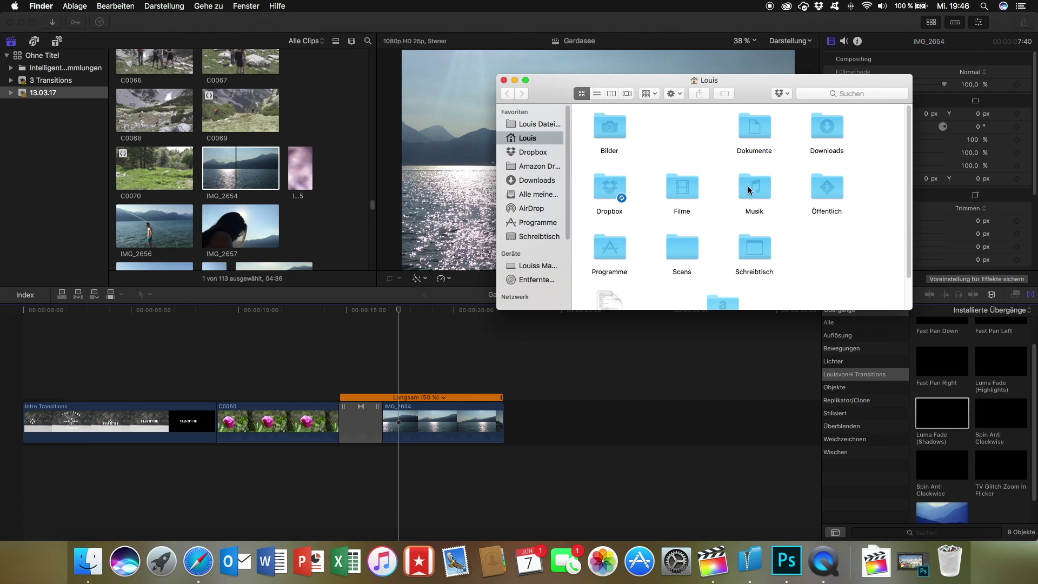
double_click(688, 194)
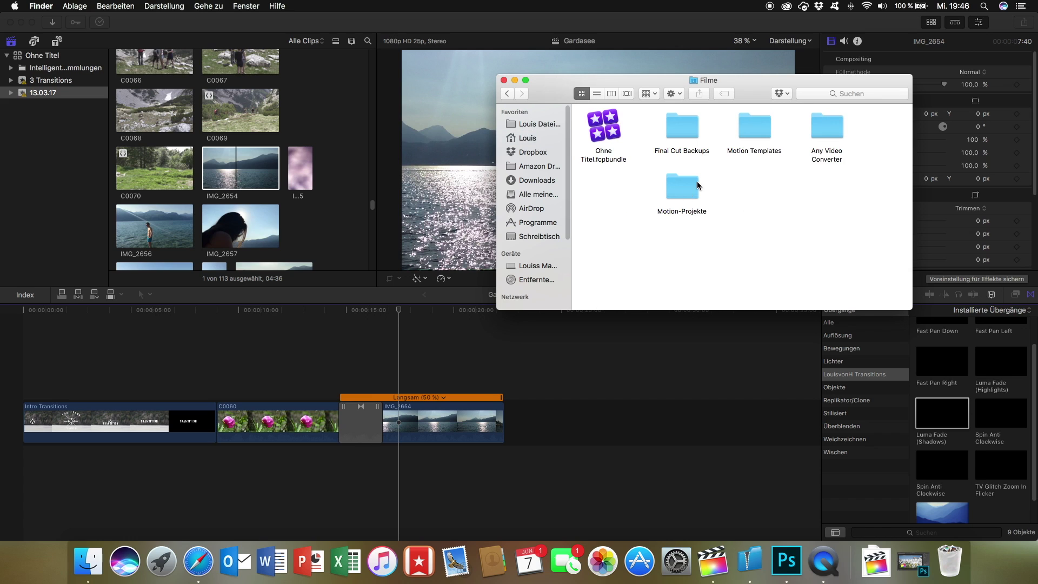
double_click(758, 135)
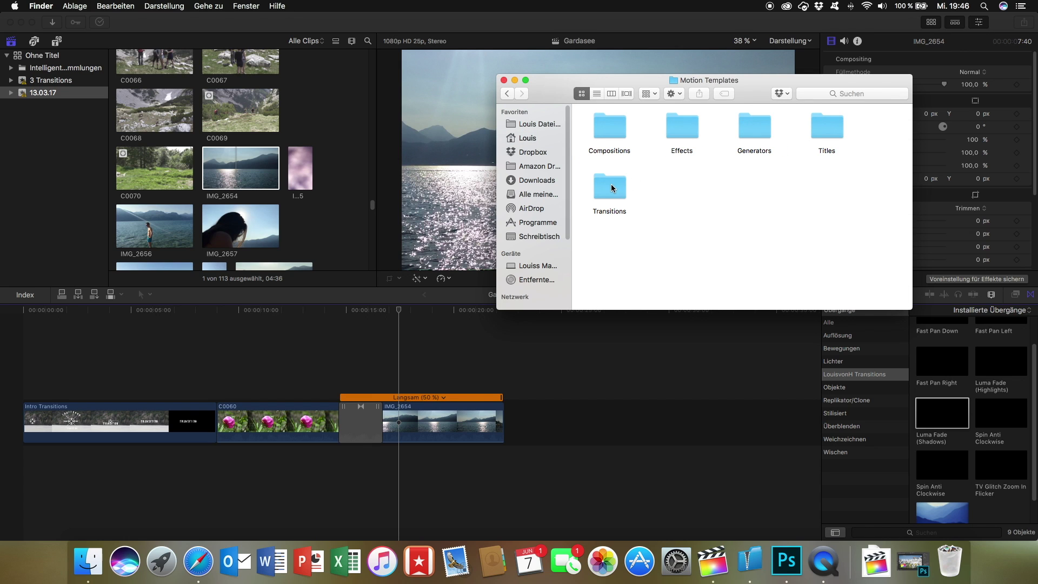
double_click(612, 189)
Paste the Luma Fade folder into Transitions beside LouisvonH Transitions
mouse_move(783, 185)
mouse_down()
mouse_move(608, 163)
mouse_move(636, 134)
mouse_up()
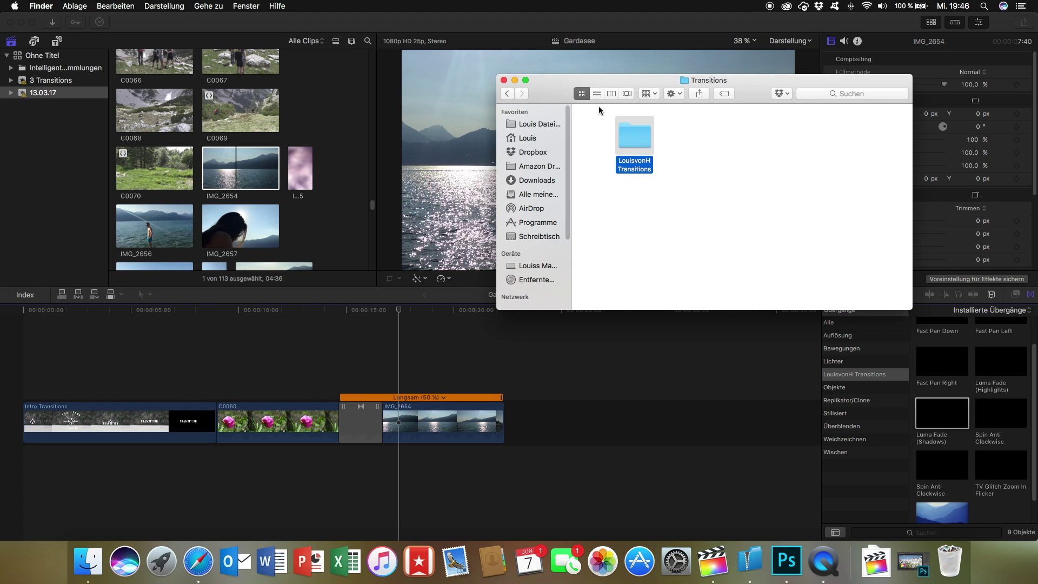
double_click(623, 134)
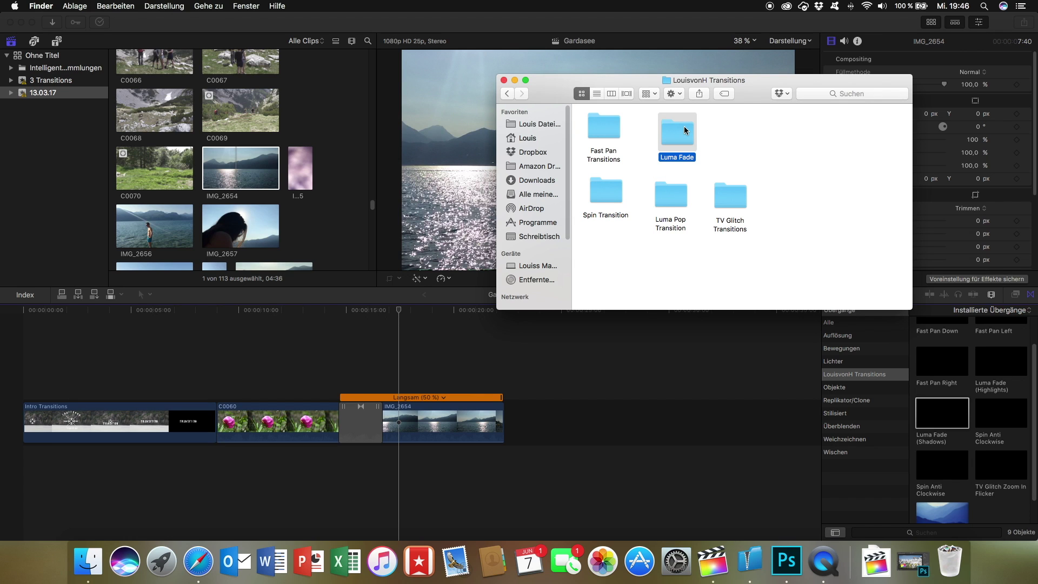
click(509, 95)
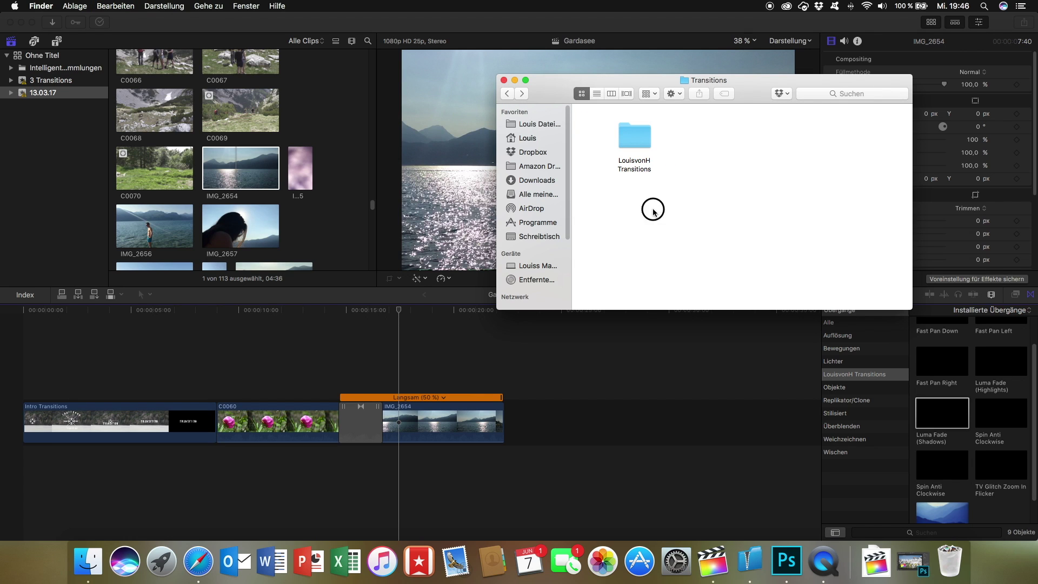
key(super+v)
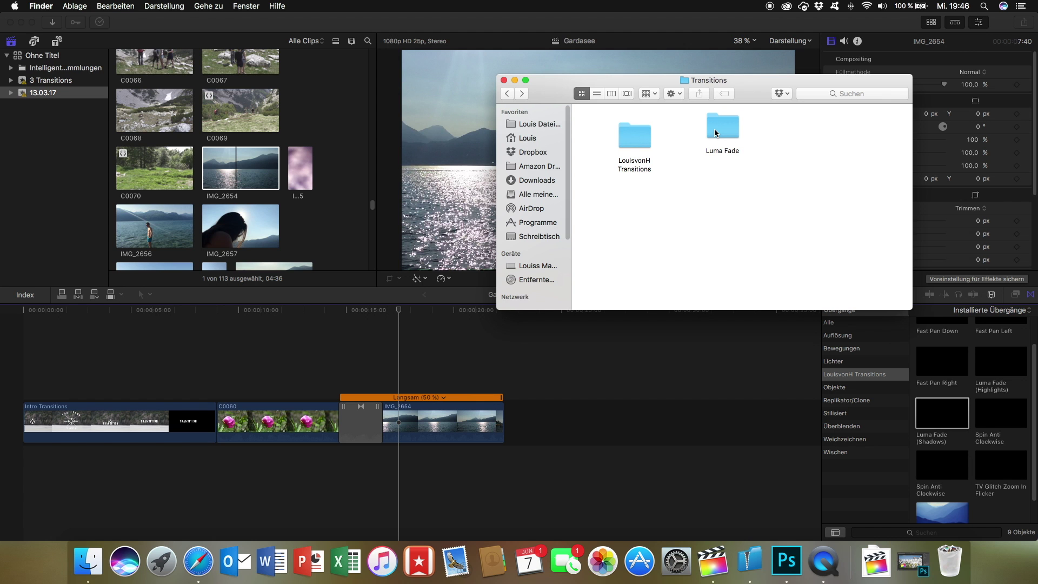